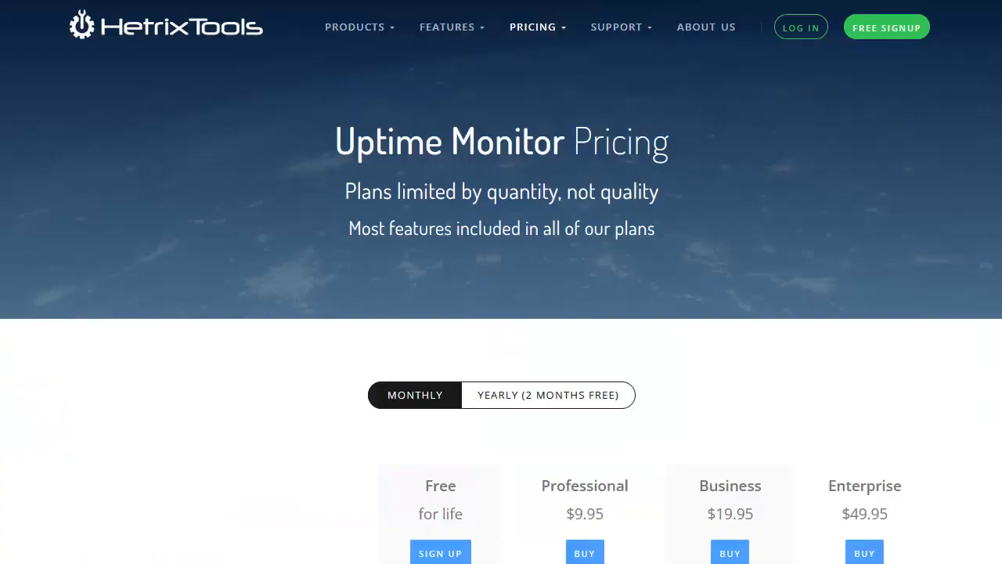
Review the Uptime Monitor plan comparison on the pricing page and open the free account sign-up form
{"action": "scroll", "coordinate": [501, 313], "scroll_direction": "down", "scroll_amount": 5}
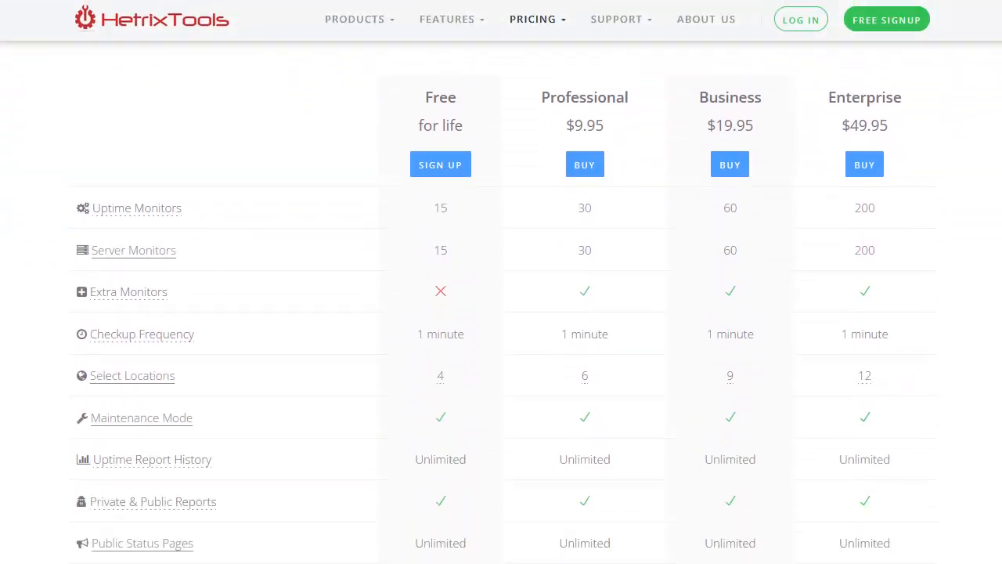
{"action": "scroll", "coordinate": [501, 313], "scroll_direction": "down", "scroll_amount": 1}
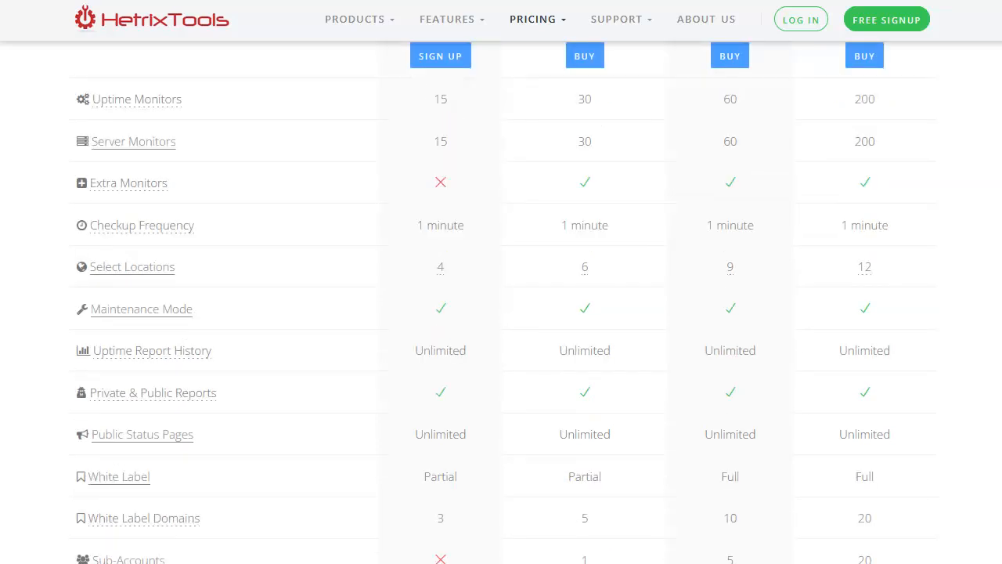
{"action": "scroll", "coordinate": [501, 313], "scroll_direction": "down", "scroll_amount": 1}
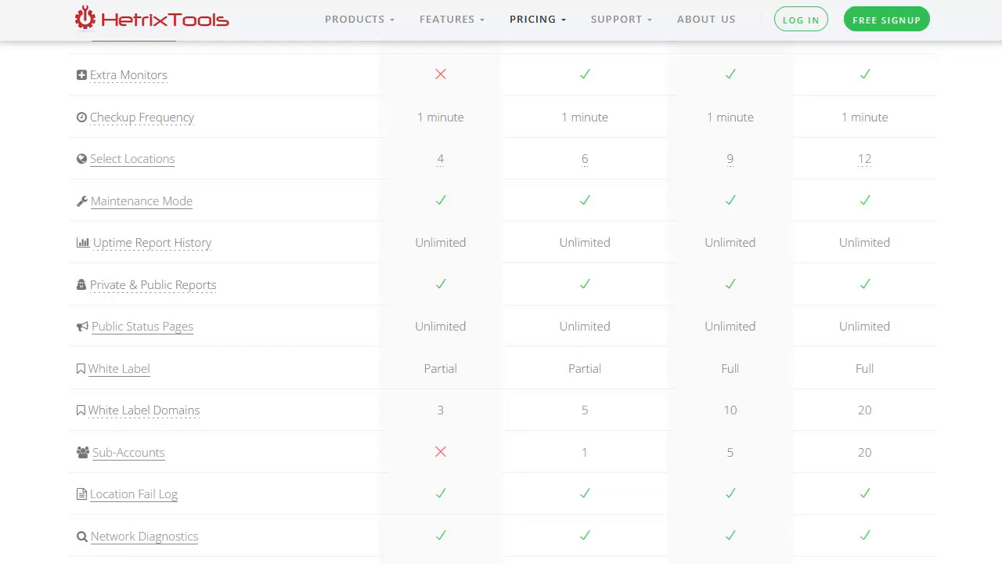
{"action": "left_click", "coordinate": [847, 22]}
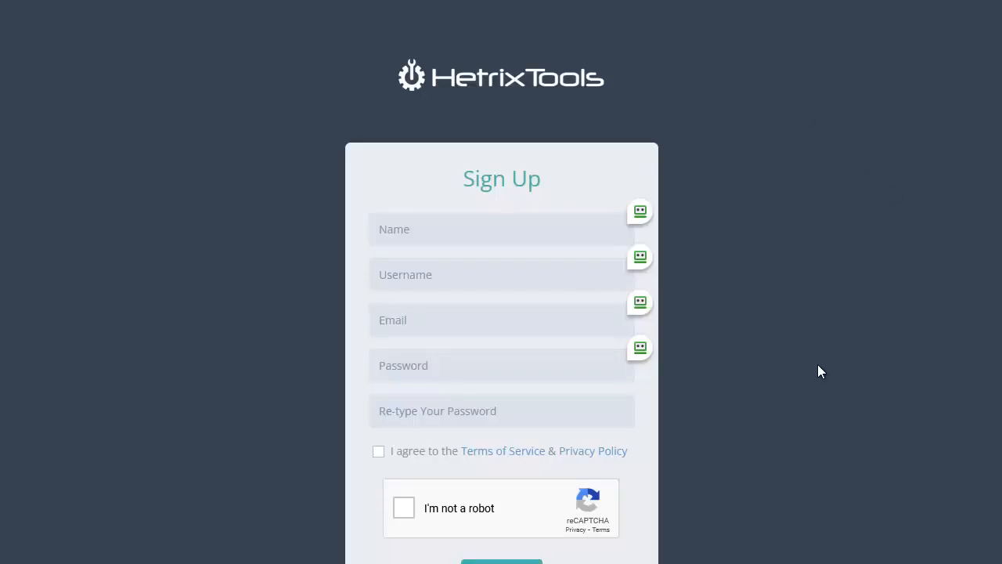
{"action": "scroll", "coordinate": [884, 358], "scroll_direction": "down", "scroll_amount": 1}
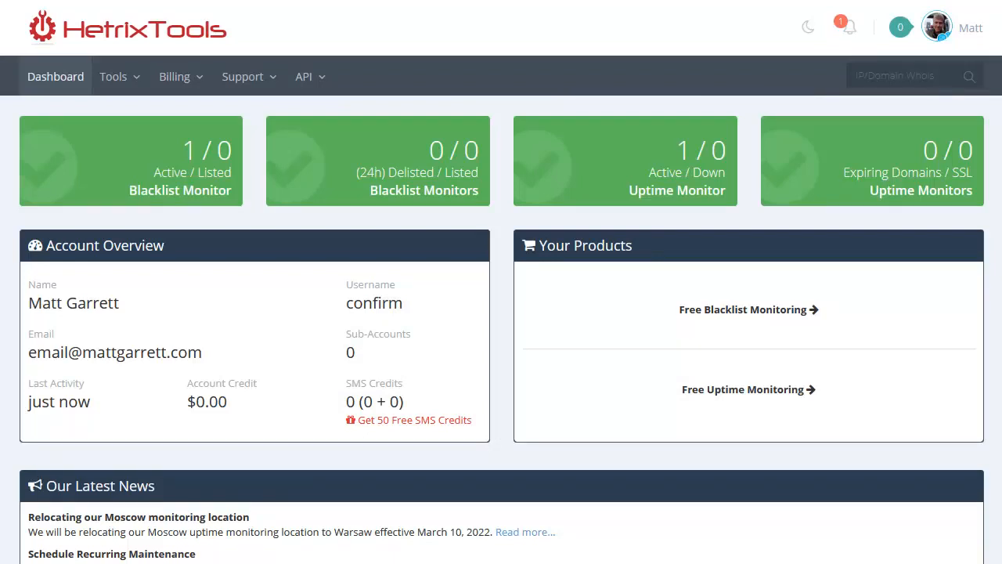
{"action": "left_click", "coordinate": [741, 398]}
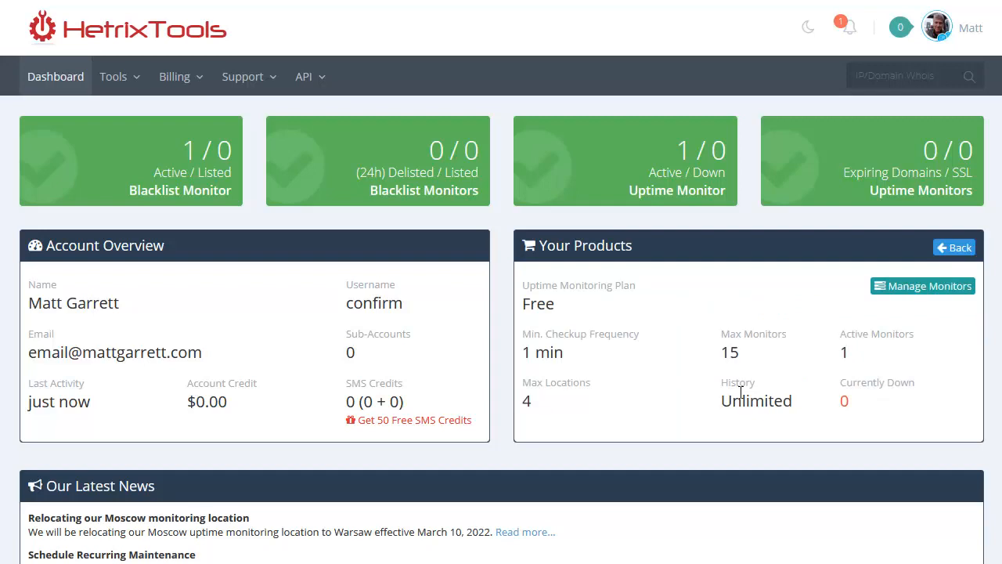
{"action": "left_click", "coordinate": [904, 288]}
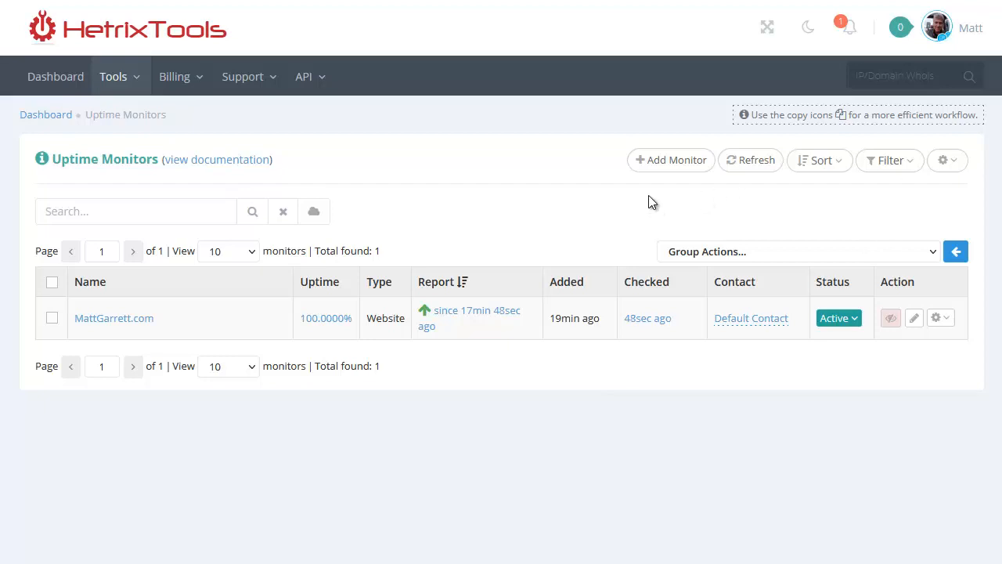
{"action": "left_click", "coordinate": [668, 163]}
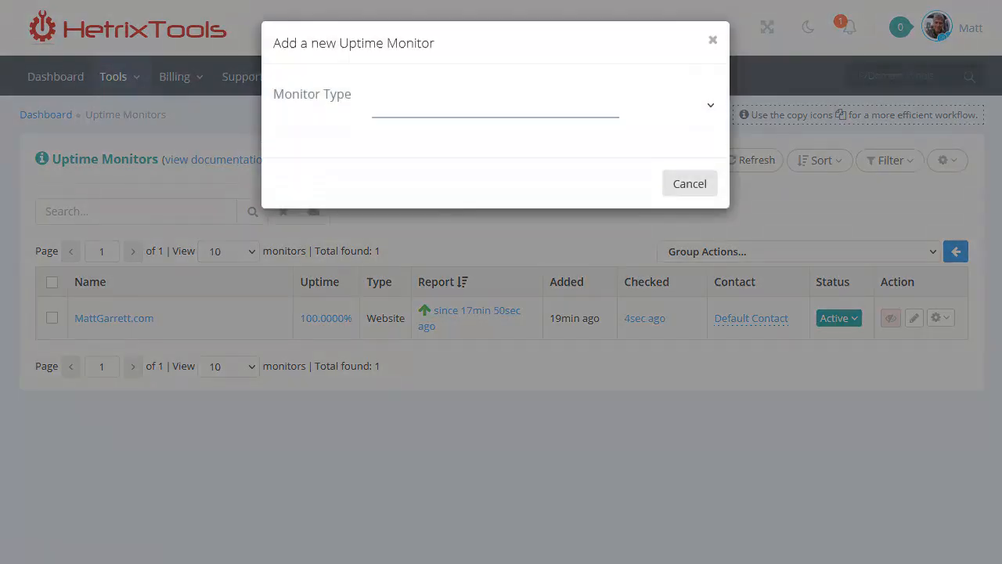
{"action": "left_click", "coordinate": [543, 119]}
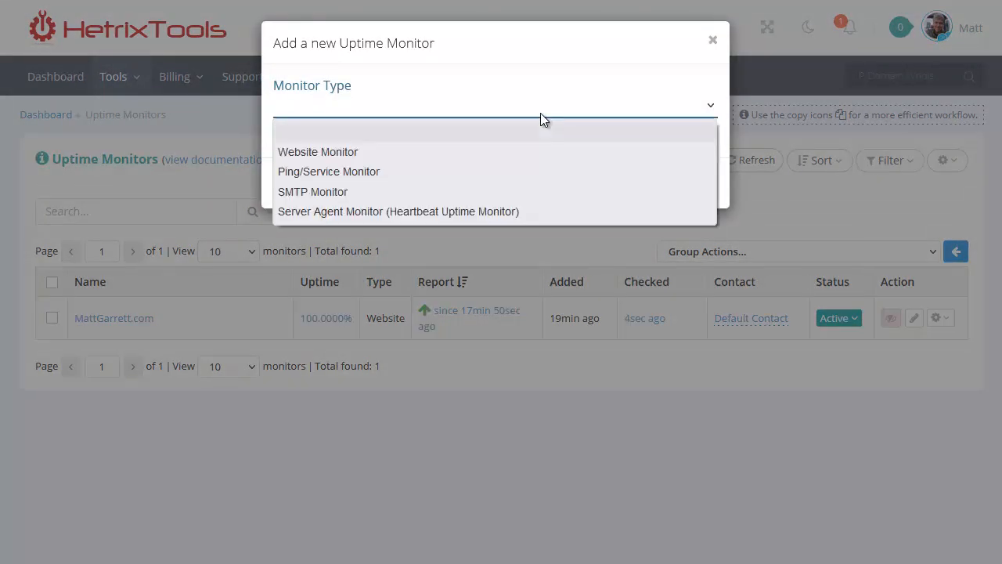
{"action": "left_click", "coordinate": [356, 152]}
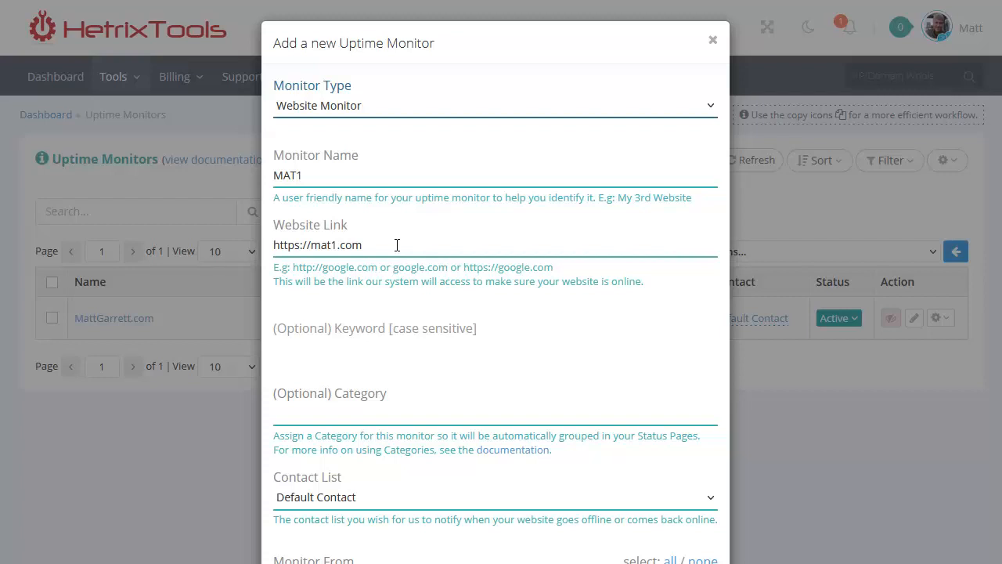
Select New York, San Francisco, London and Sydney as the monitoring locations for the new MAT1 website monitor
{"action": "scroll", "coordinate": [433, 285], "scroll_direction": "down", "scroll_amount": 1}
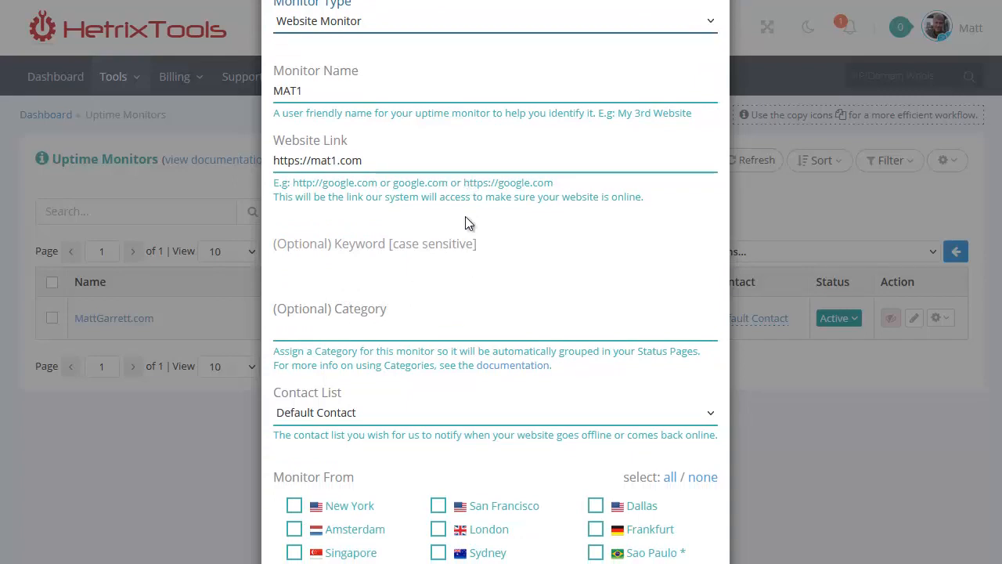
{"action": "scroll", "coordinate": [465, 216], "scroll_direction": "down", "scroll_amount": 2}
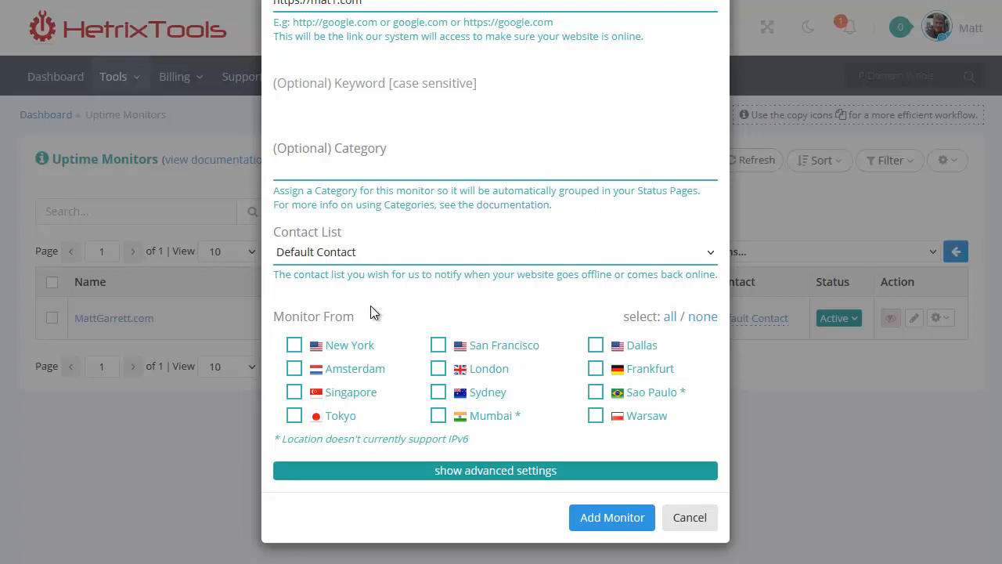
{"action": "left_click", "coordinate": [293, 346]}
{"action": "left_click", "coordinate": [439, 345]}
{"action": "left_click", "coordinate": [439, 369]}
{"action": "left_click", "coordinate": [439, 392]}
Review the MAT1 monitor's advanced settings, keep their defaults, and add the uptime monitor
{"action": "left_click", "coordinate": [495, 470]}
{"action": "scroll", "coordinate": [534, 364], "scroll_direction": "down", "scroll_amount": 7}
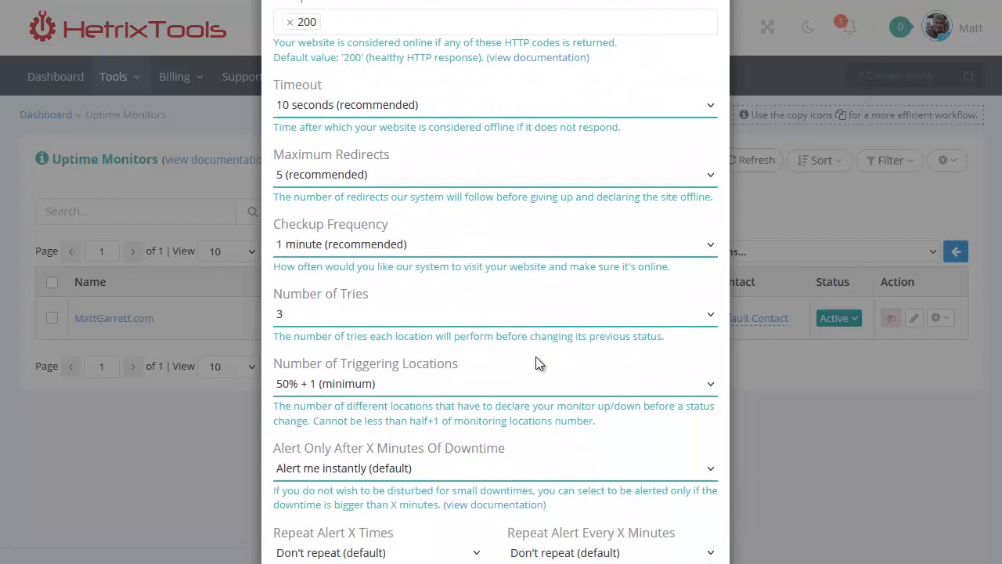
{"action": "scroll", "coordinate": [536, 356], "scroll_direction": "down", "scroll_amount": 5}
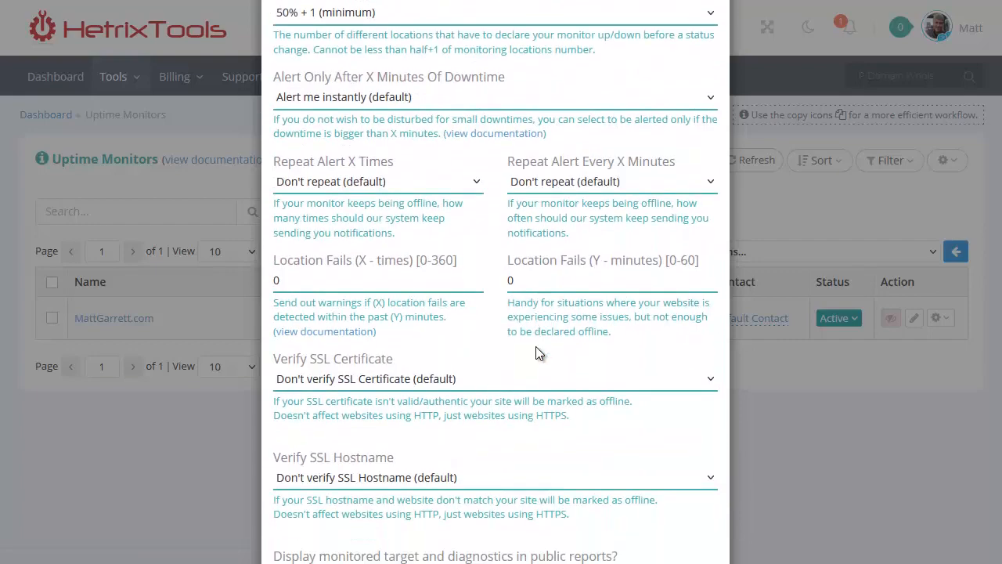
{"action": "scroll", "coordinate": [537, 351], "scroll_direction": "down", "scroll_amount": 3}
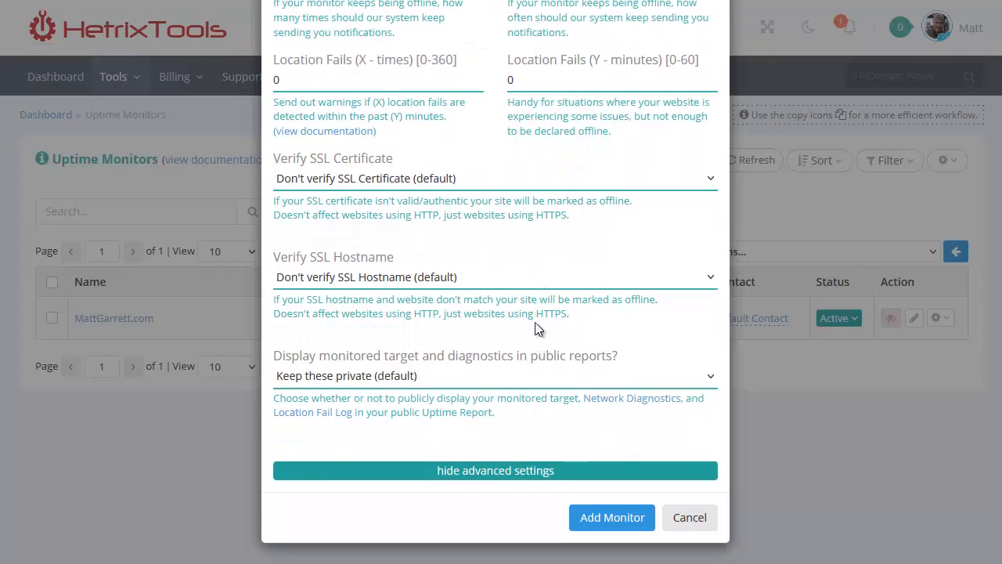
{"action": "left_click", "coordinate": [507, 471]}
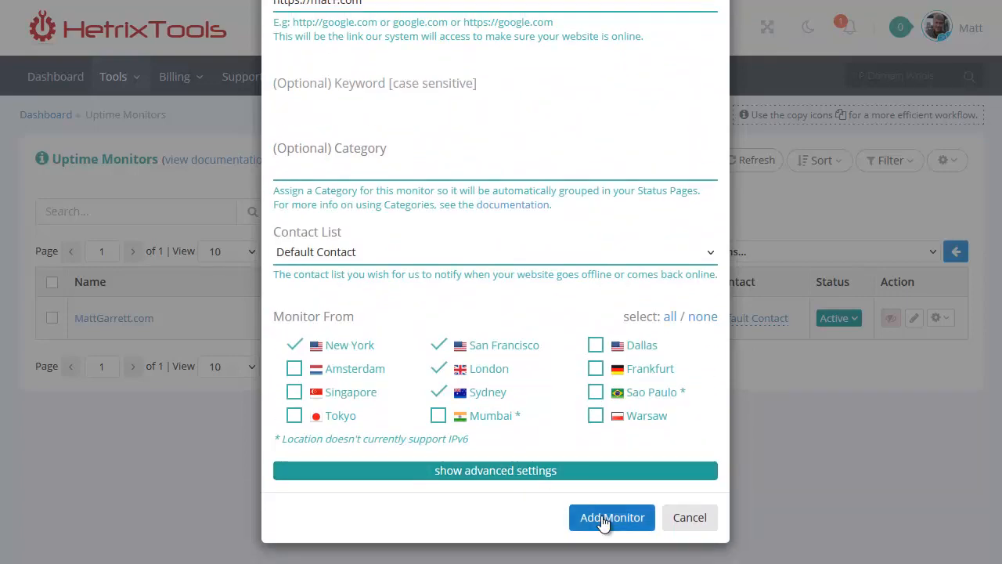
{"action": "left_click", "coordinate": [604, 520]}
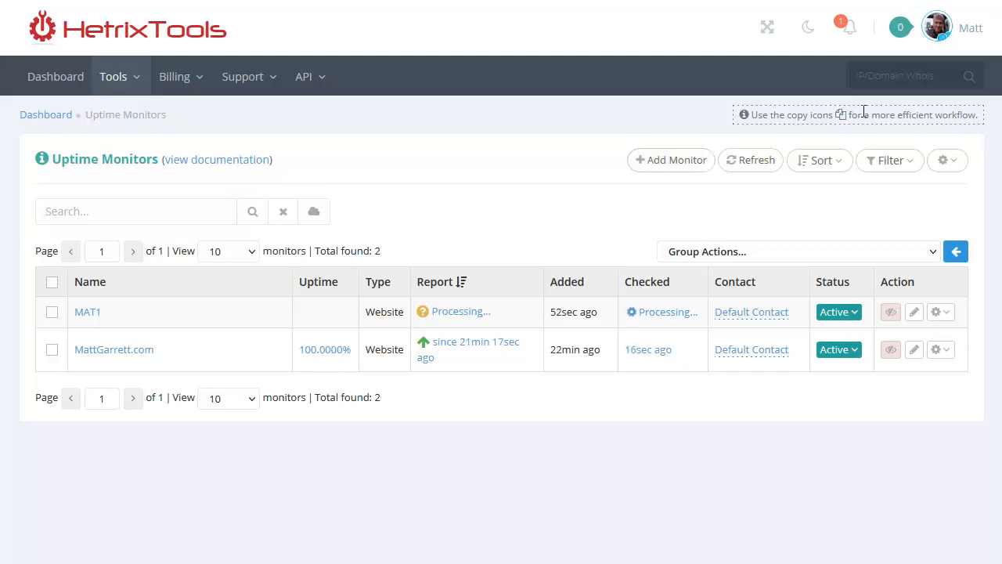
Open the Blacklist Monitors page, then switch to DNS Checker and look up the A record of mat1.com
{"action": "left_click", "coordinate": [131, 84]}
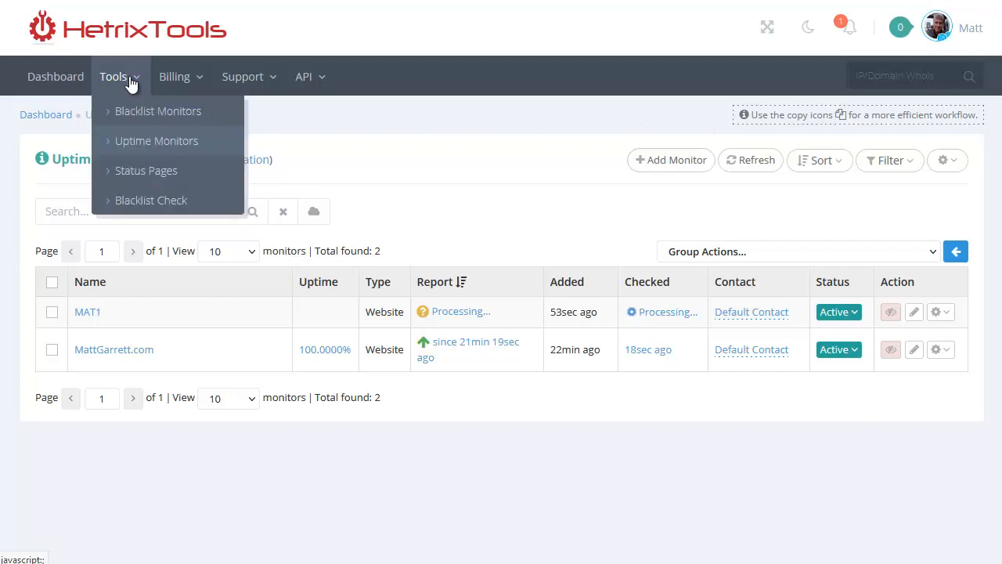
{"action": "left_click", "coordinate": [157, 117]}
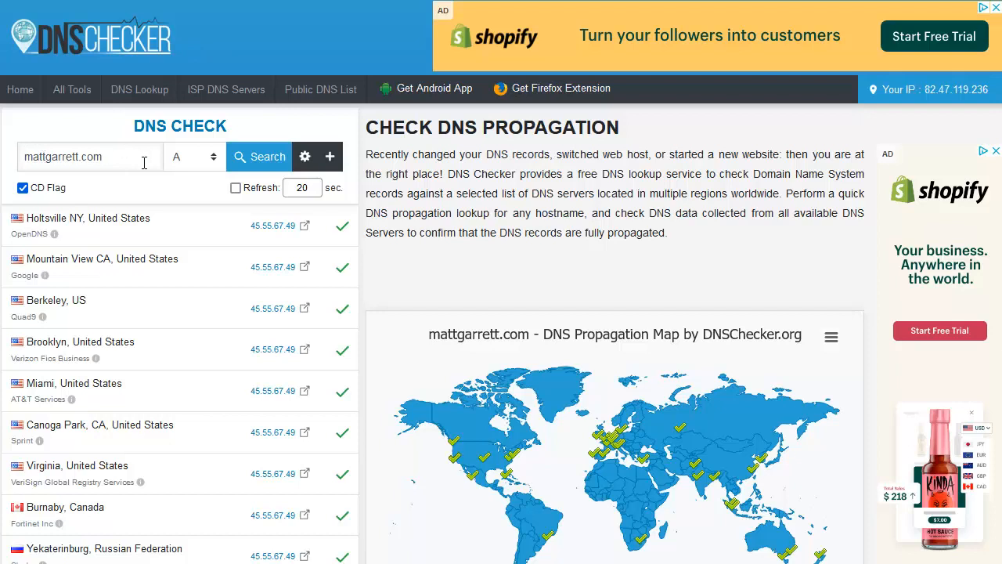
{"action": "double_click", "coordinate": [46, 156]}
{"action": "type", "text": "m"}
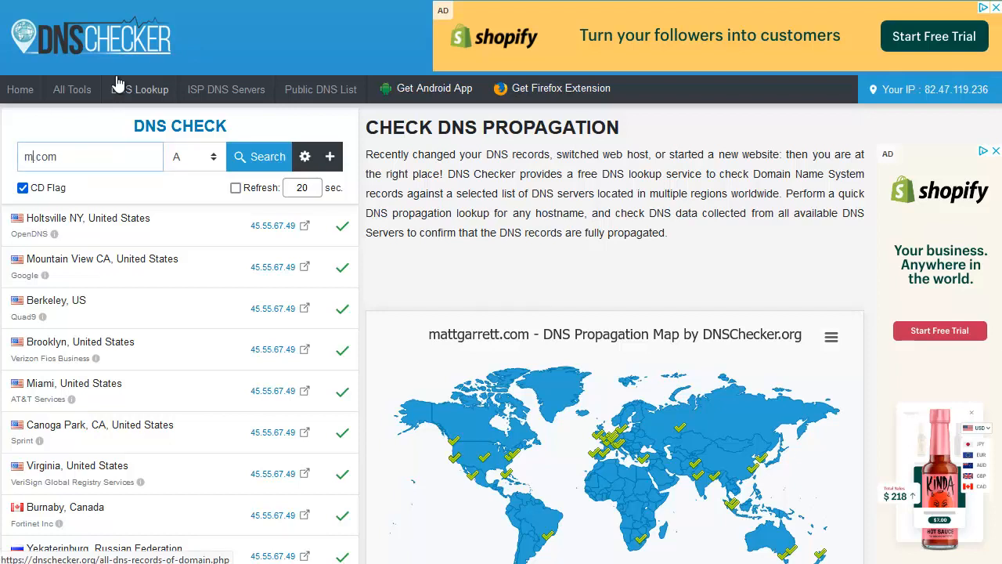
{"action": "type", "text": "at1"}
{"action": "left_click", "coordinate": [238, 156]}
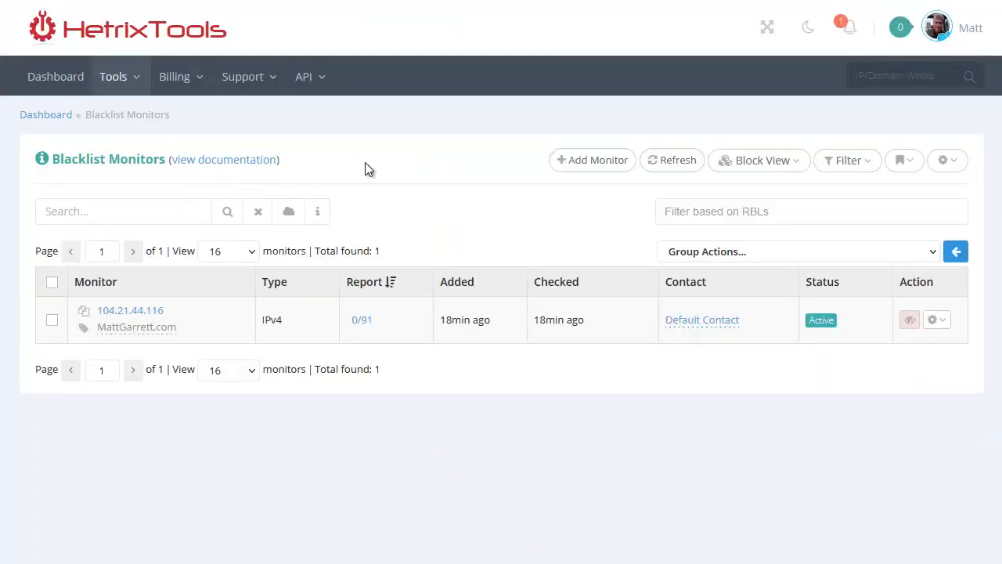
Switch back to HetrixTools and add a blacklist monitor for 185.151.30.193 labelled MAT1 using the Default Contact list
{"action": "left_click", "coordinate": [595, 161]}
{"action": "left_click", "coordinate": [324, 143]}
{"action": "type", "text": "185.151.30.193"}
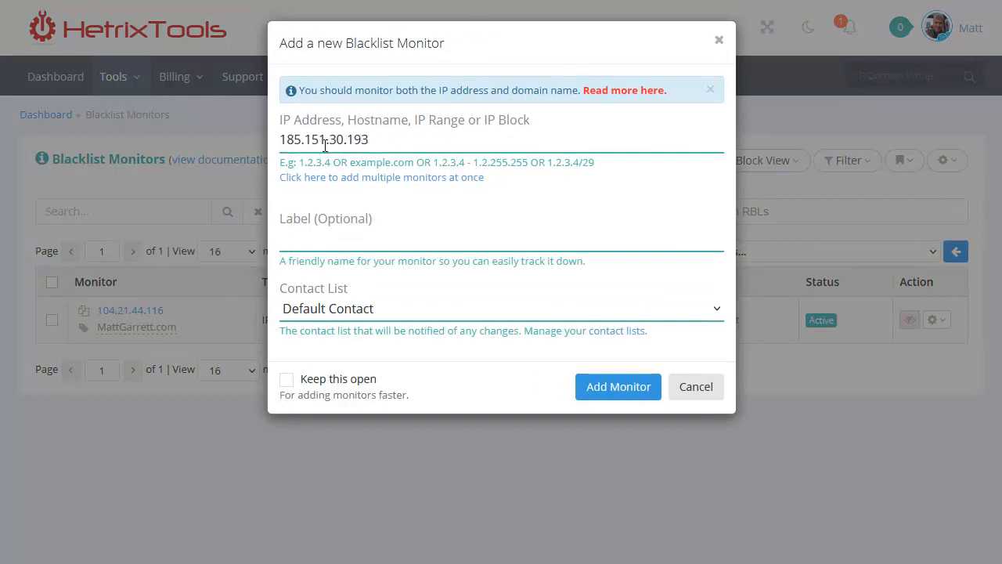
{"action": "left_click", "coordinate": [374, 244]}
{"action": "type", "text": "MAT1"}
{"action": "left_click", "coordinate": [627, 387]}
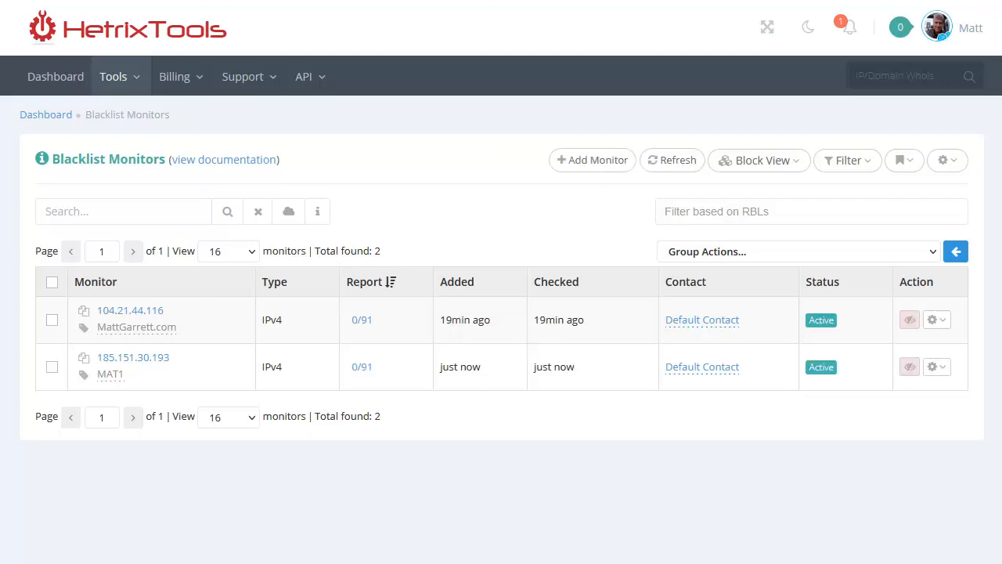
Look over the account options, including Contact Lists, and return to the dashboard
{"action": "left_click", "coordinate": [975, 35]}
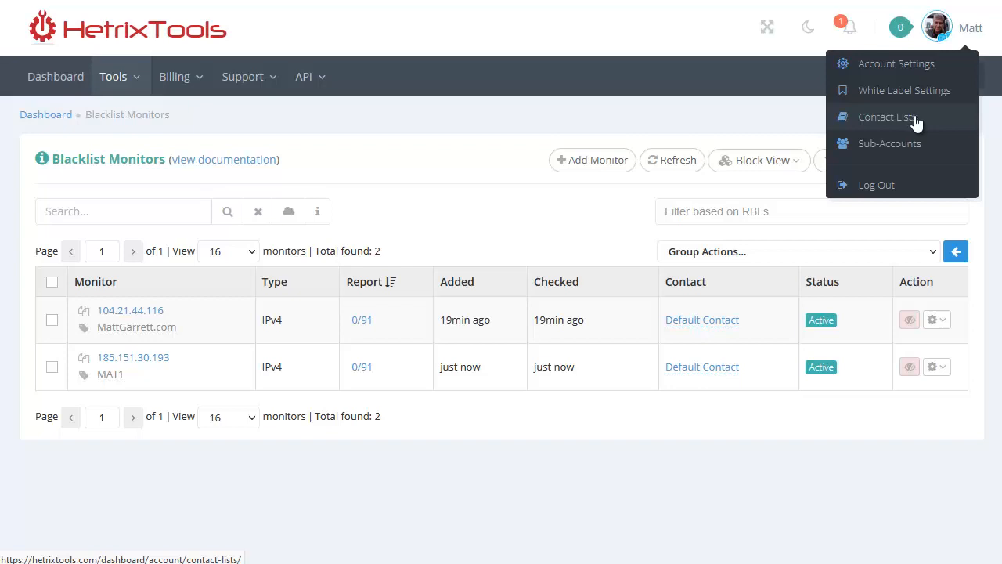
{"action": "left_click", "coordinate": [490, 114]}
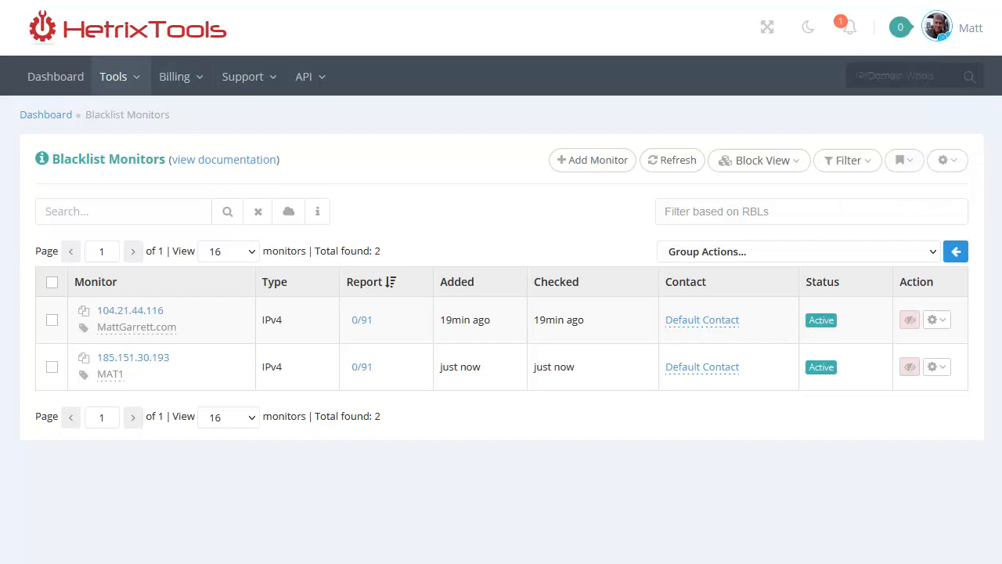
{"action": "left_click", "coordinate": [45, 76]}
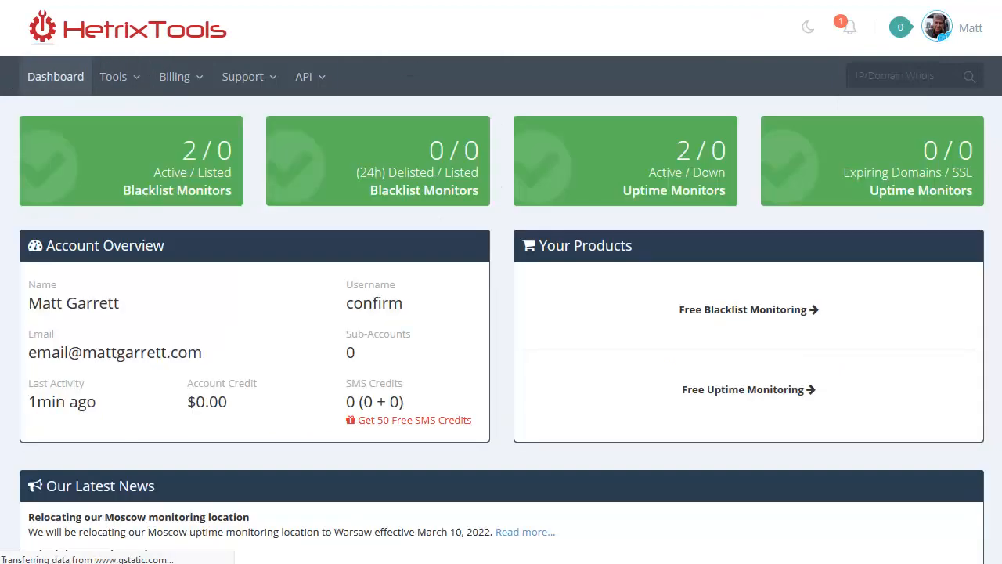